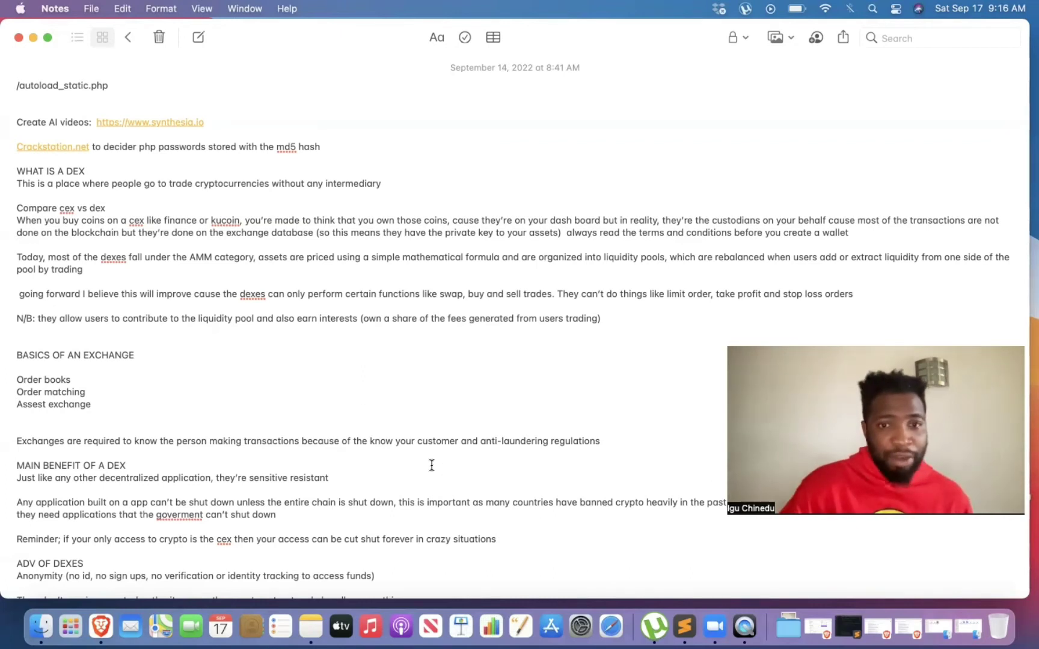
# Step: Place the cursor in the DEX note's text and bring the disadvantages section into view
pyautogui.click(368, 403)
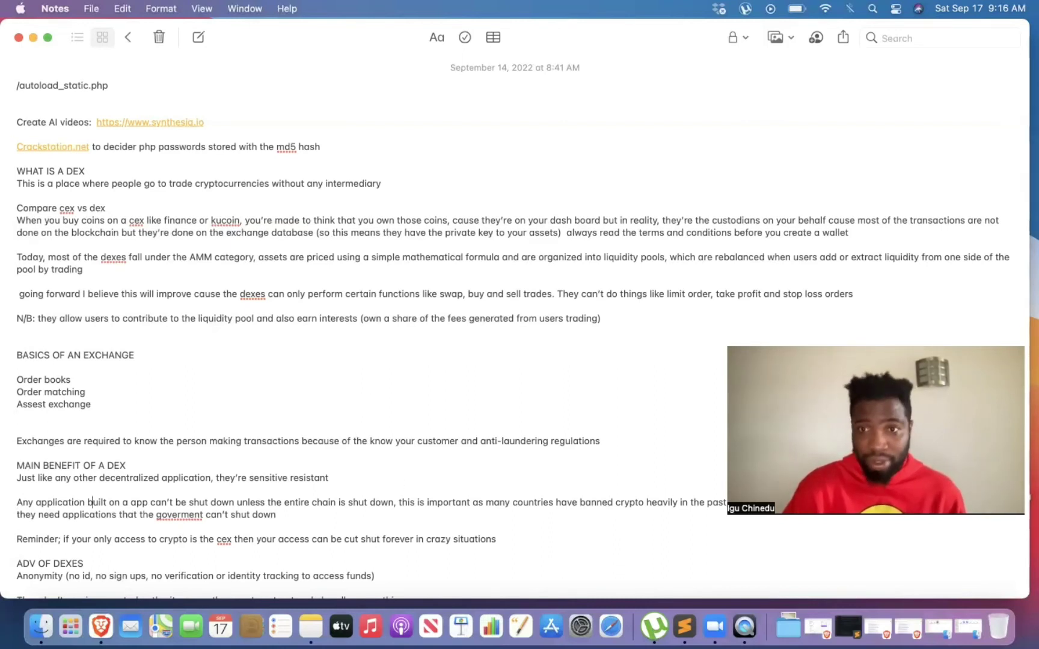
pyautogui.click(94, 514)
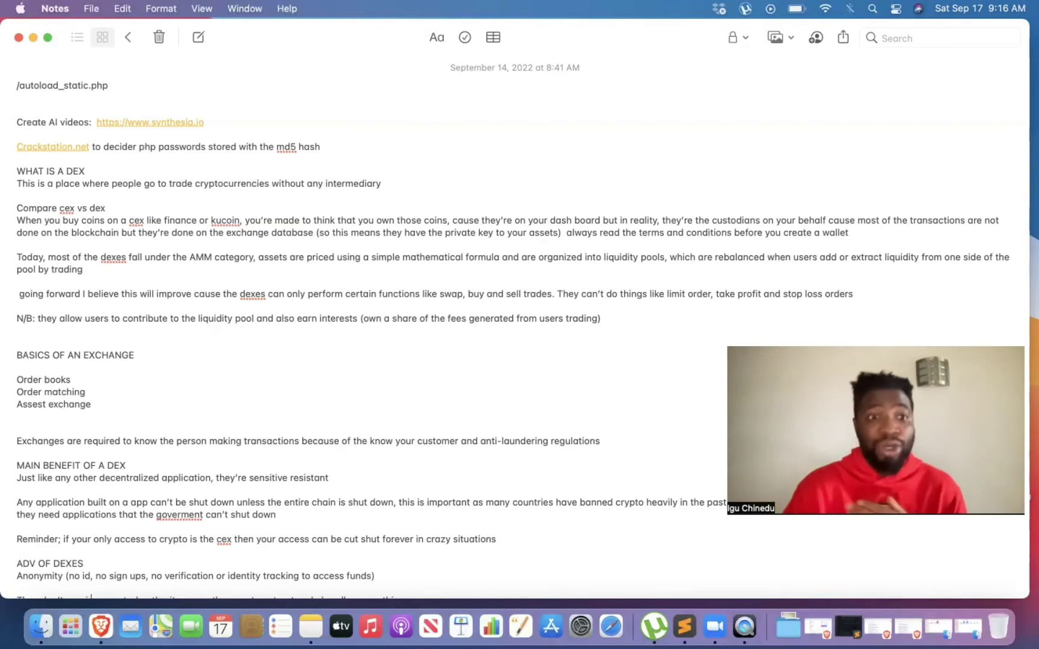
pyautogui.scroll(-5, 95, 514)
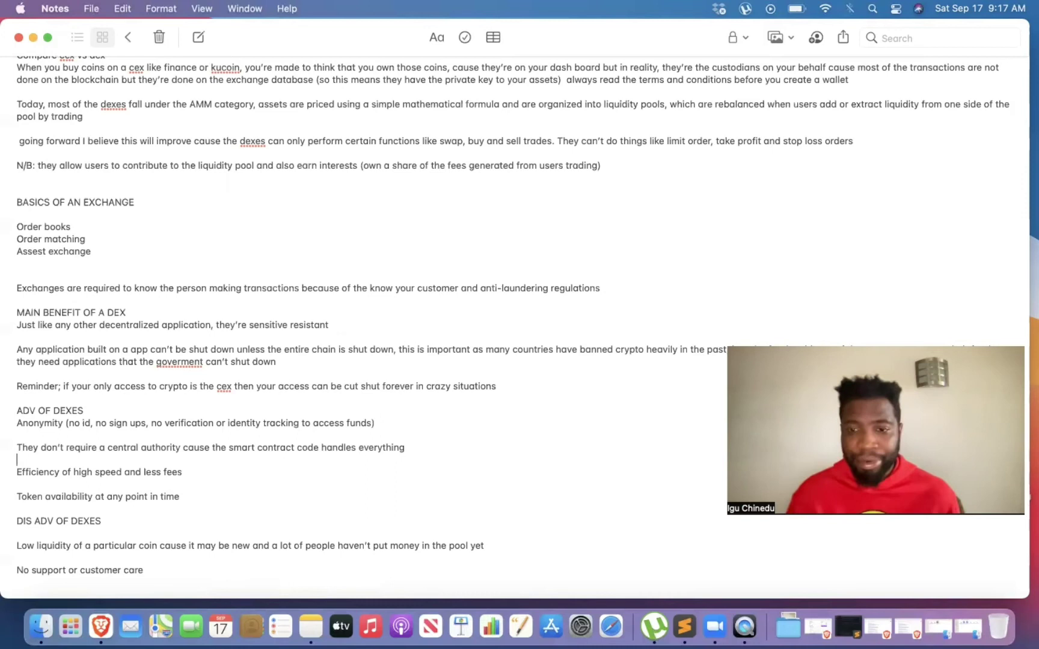
pyautogui.press('Down')
pyautogui.press('Down')
pyautogui.press('Down')
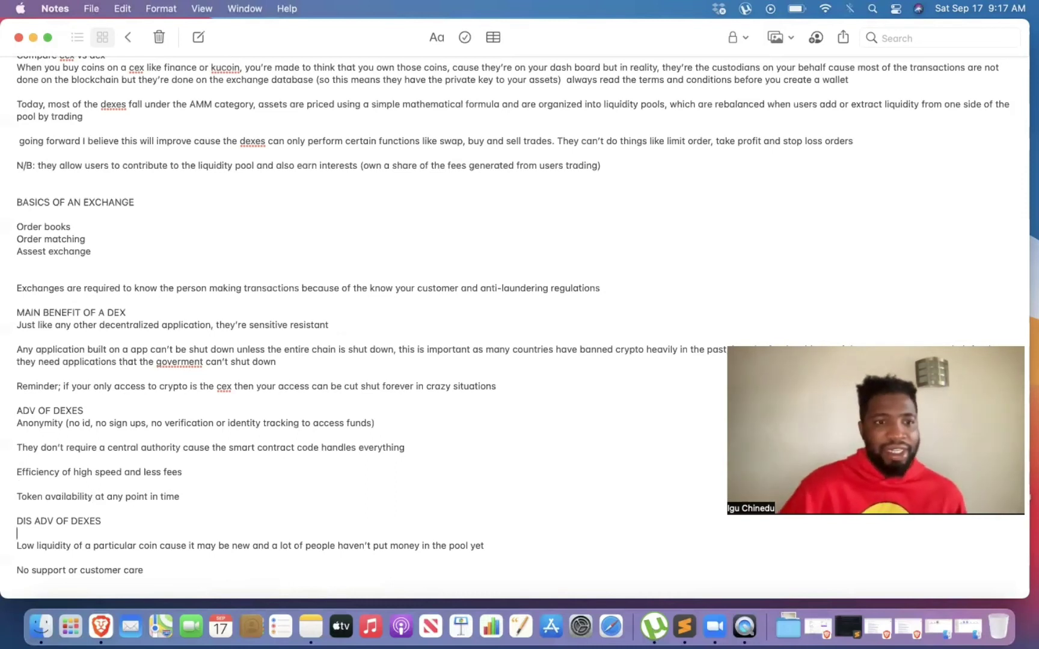
pyautogui.press('Down')
pyautogui.press('Down')
pyautogui.press('Down')
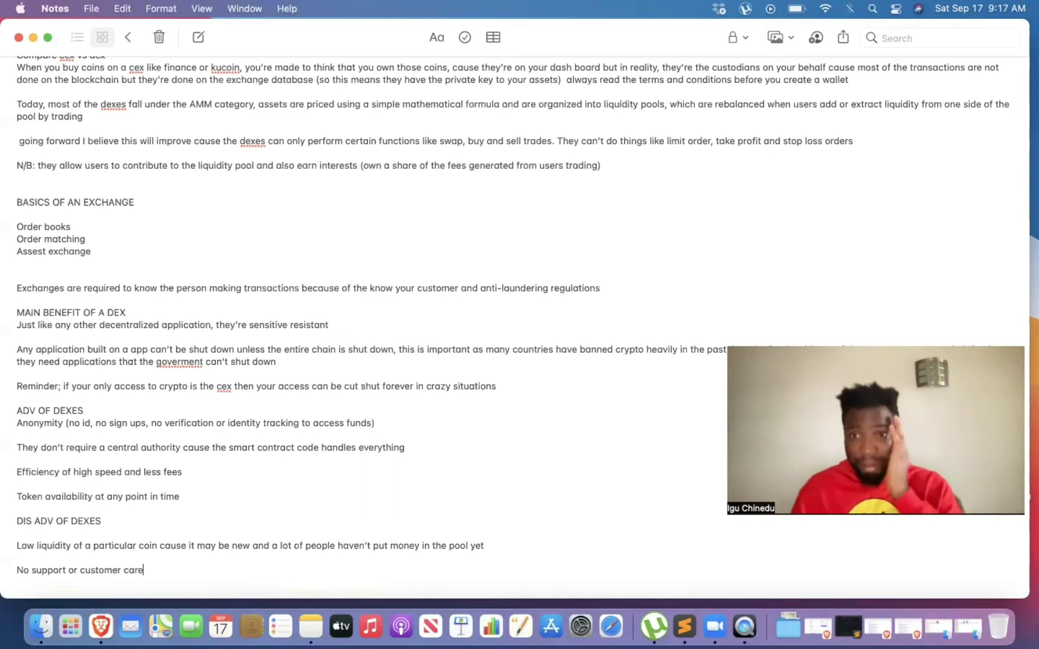